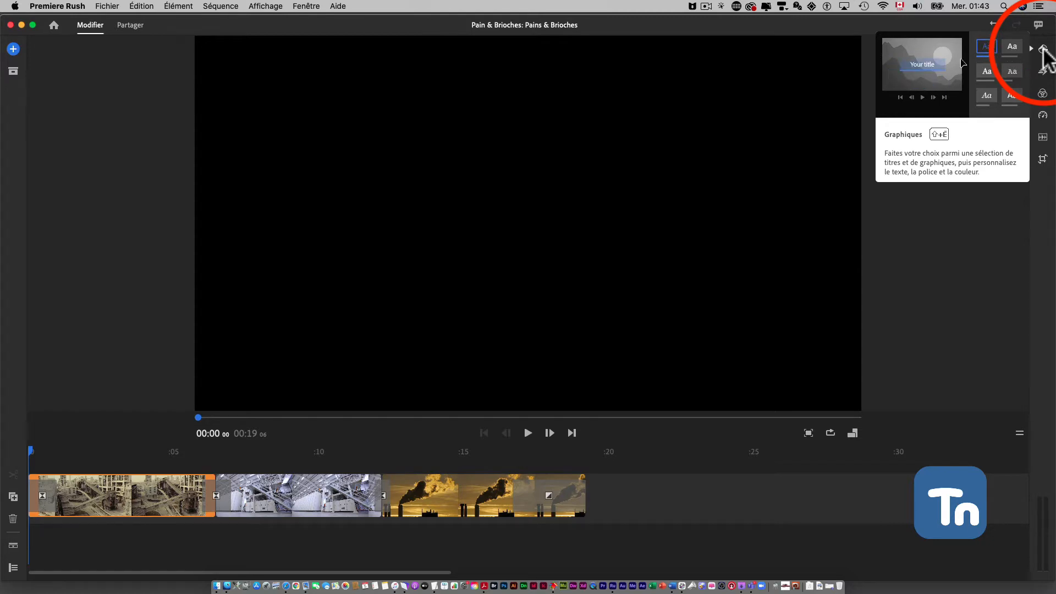
Examine the motion graphics template files (.mogrt) available to install, leaving without installing one
click(1042, 51)
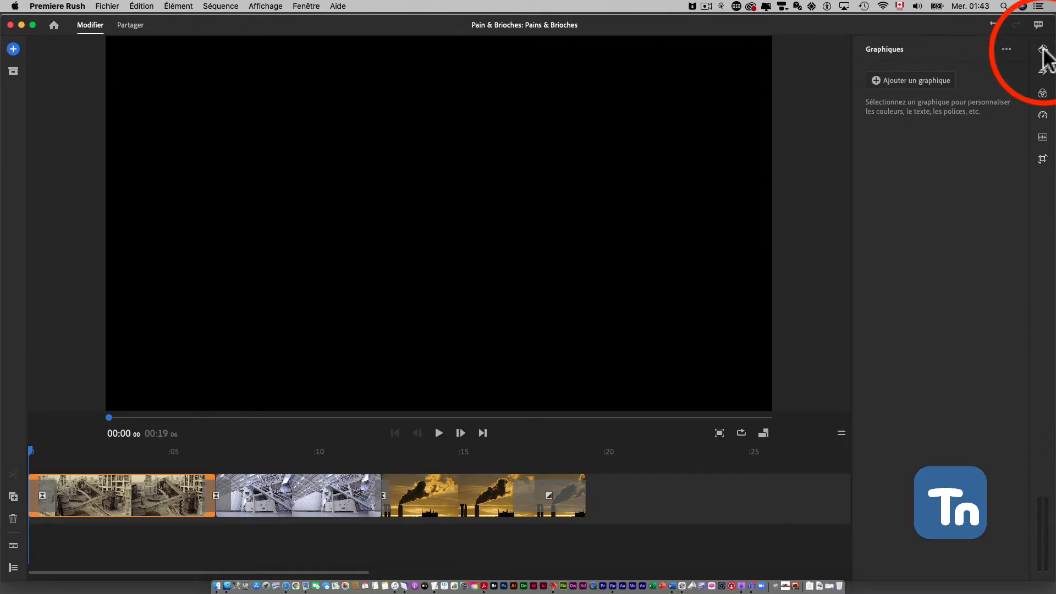
click(1005, 47)
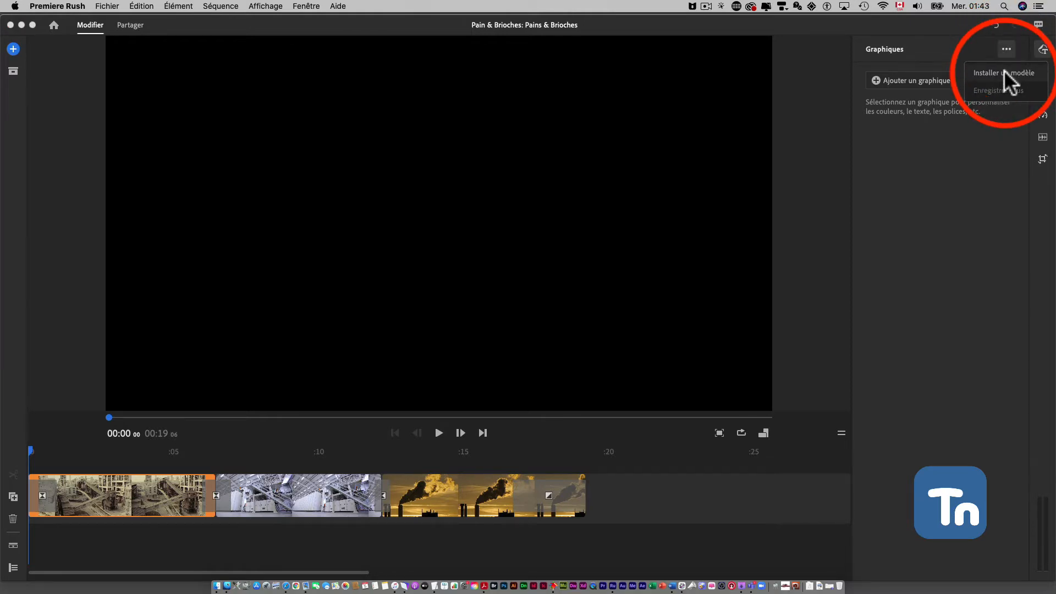
click(1004, 72)
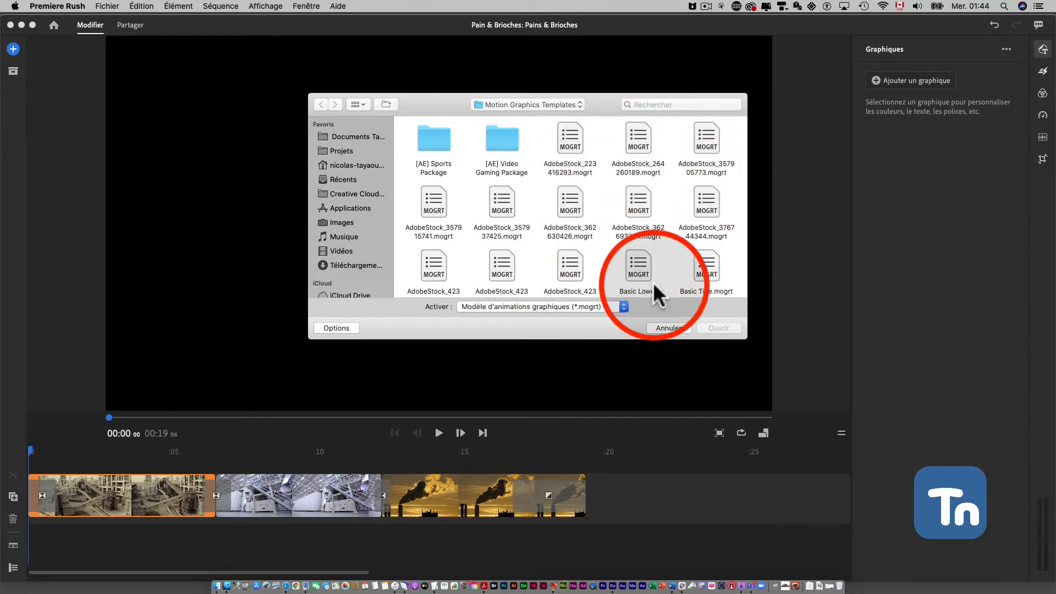
click(670, 326)
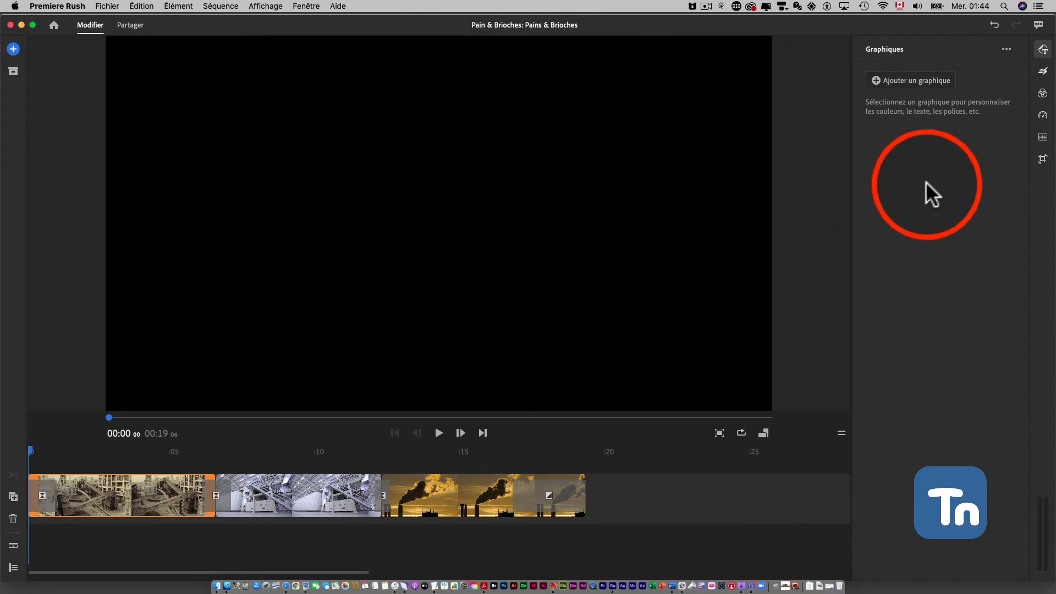
Browse the graphics library's Titres, Graphiques de transition and Incrustations categories, and return to Titres
click(903, 81)
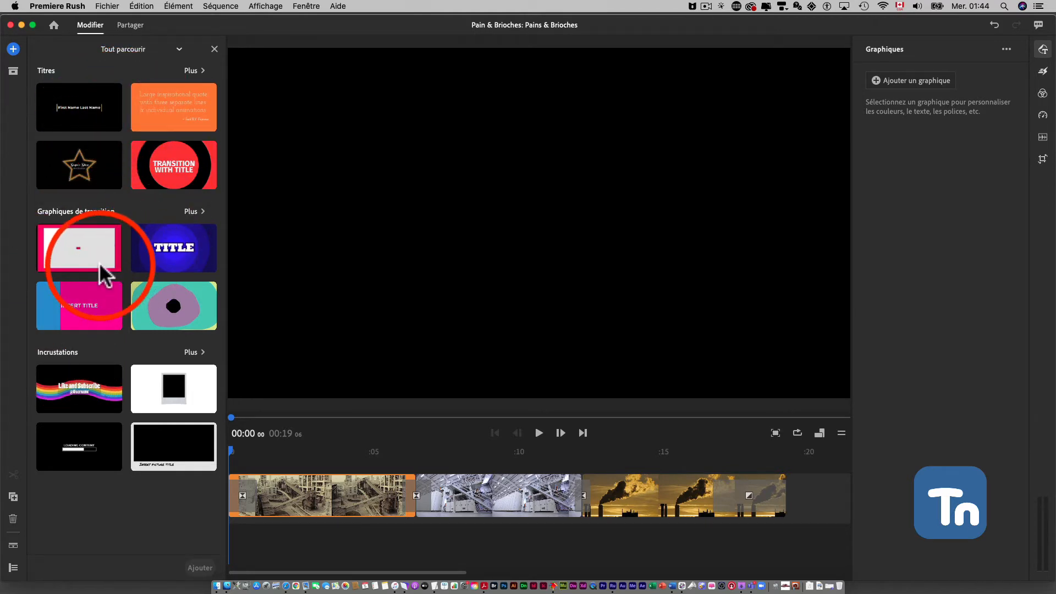
click(192, 70)
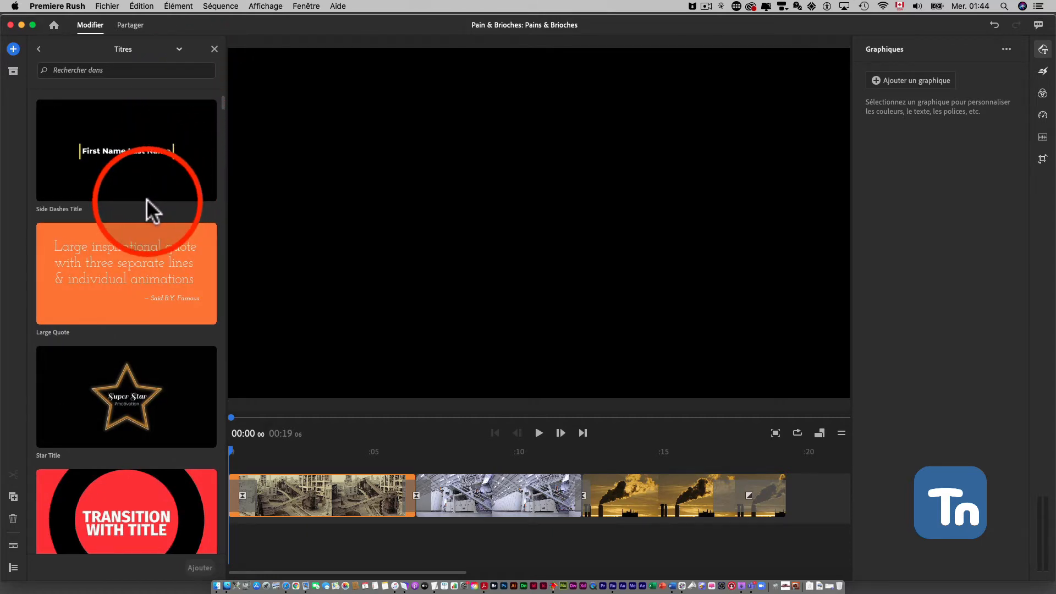
click(180, 47)
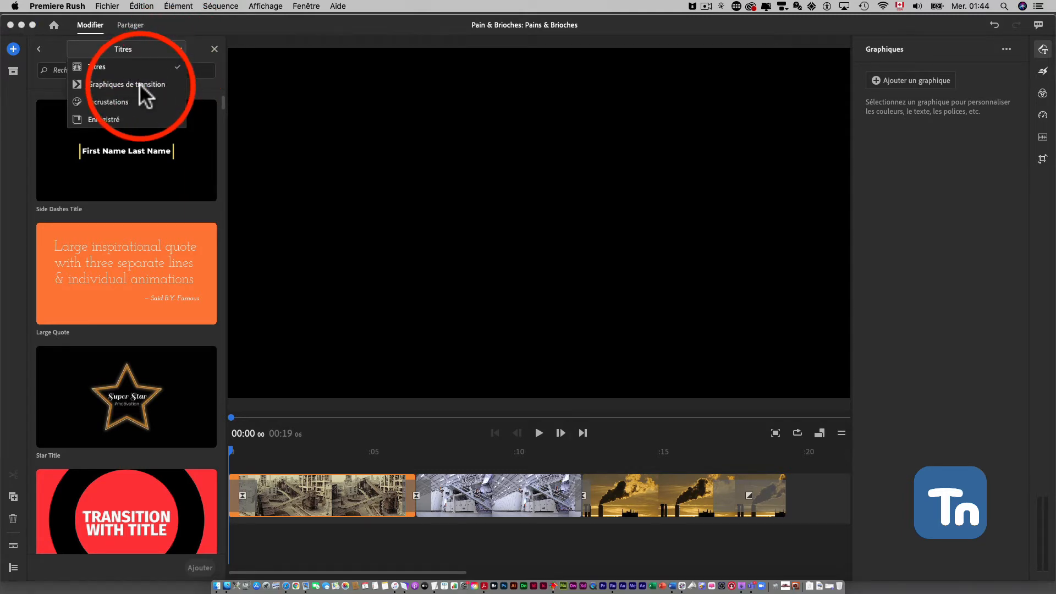
click(139, 84)
click(179, 47)
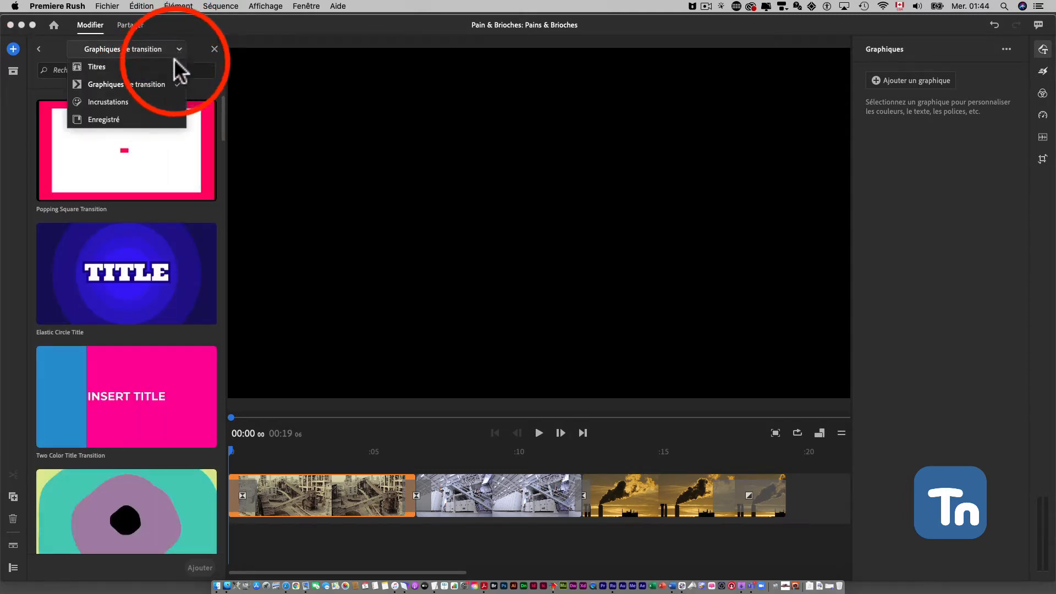
click(134, 101)
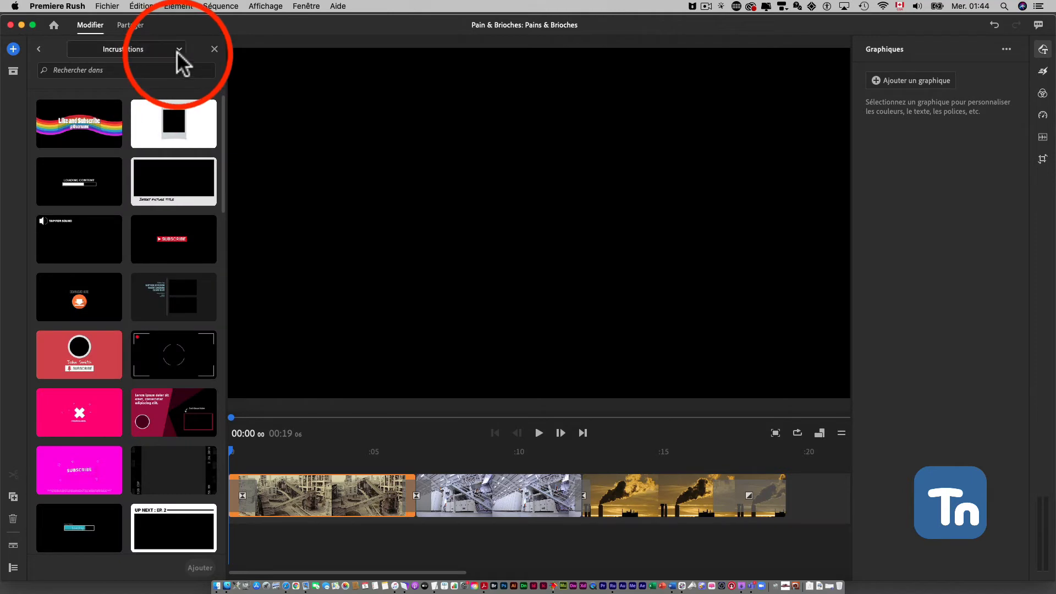
click(177, 48)
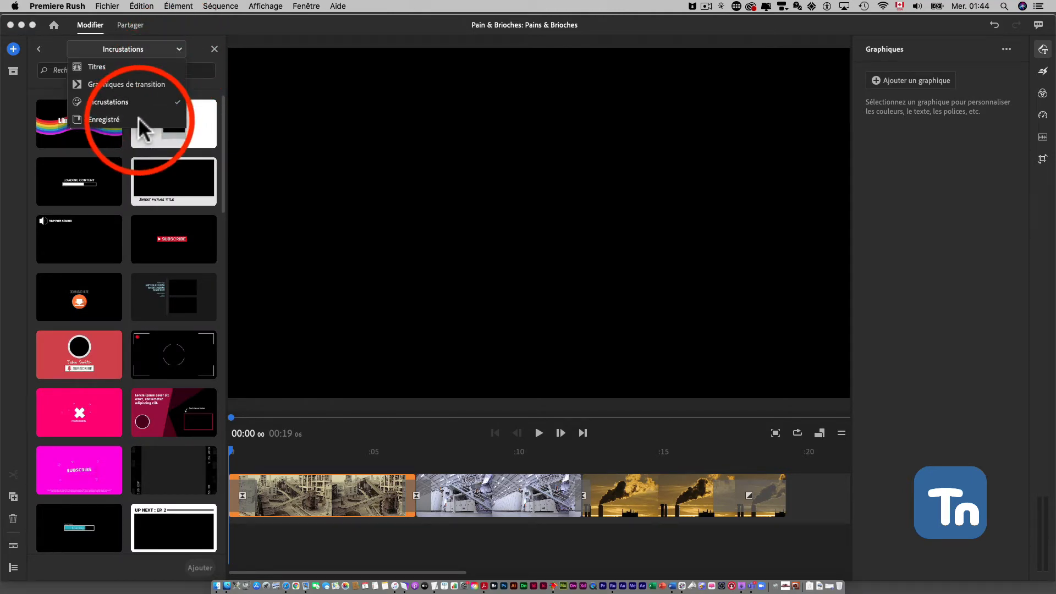
click(133, 66)
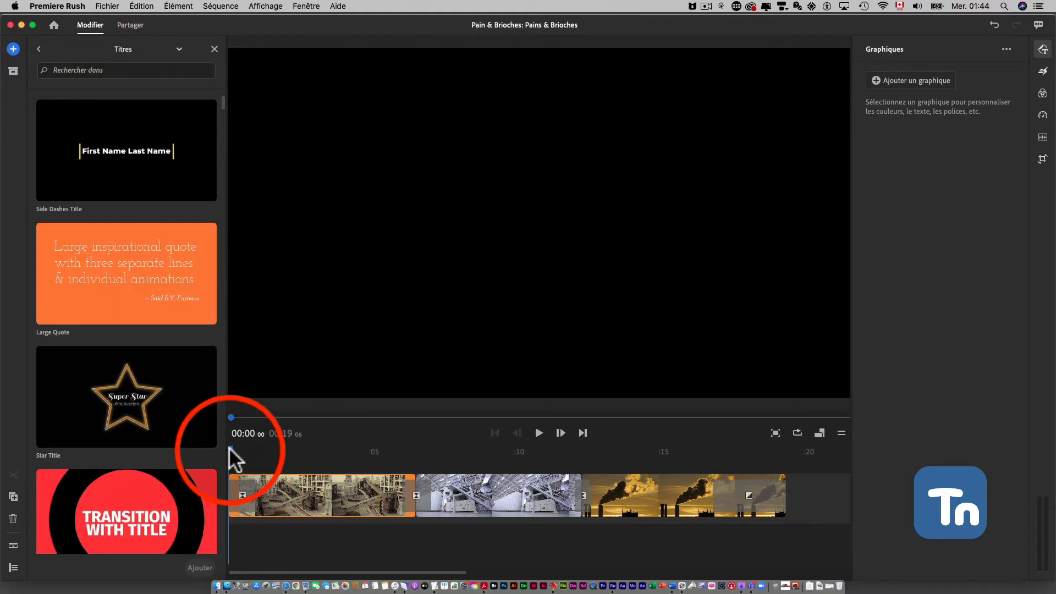
Add the Side Dashes Title graphic at the sequence start and move it onto the main track ahead of the first video clip
mouse_move(229, 447)
mouse_down()
mouse_move(282, 450)
mouse_move(227, 448)
mouse_up()
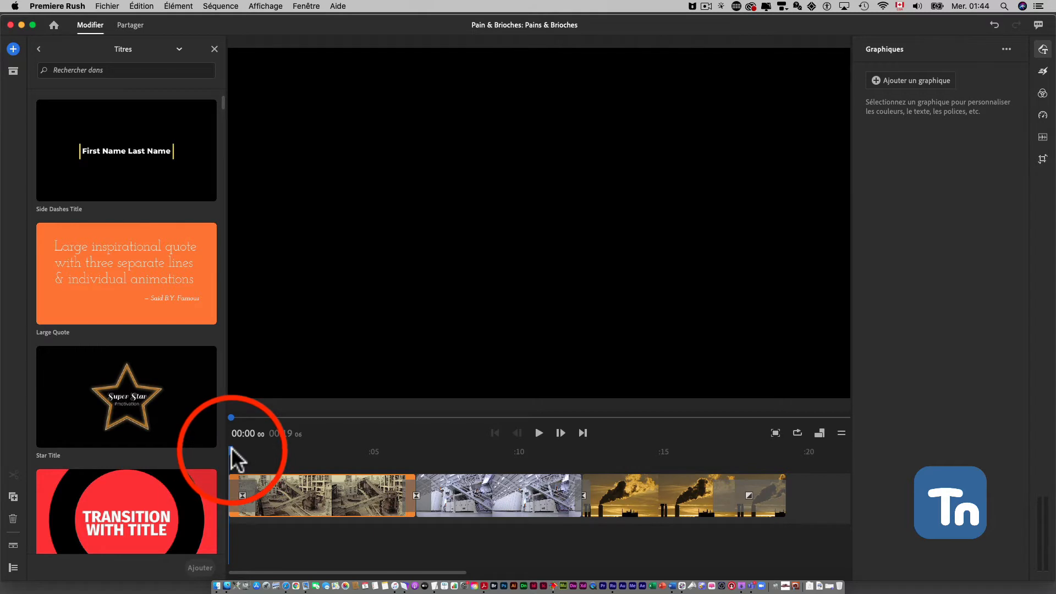
click(111, 149)
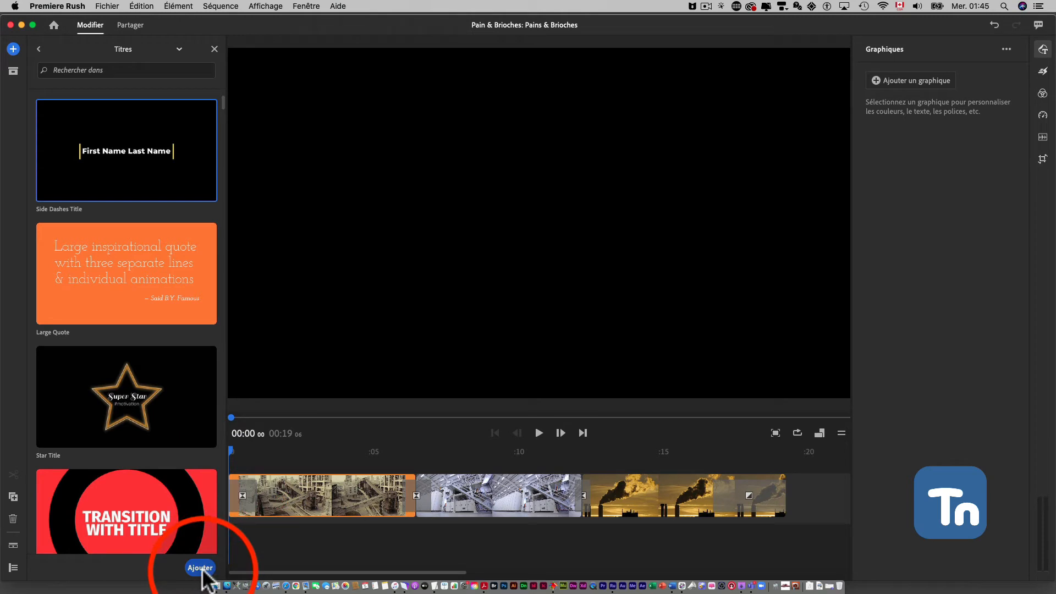
click(200, 568)
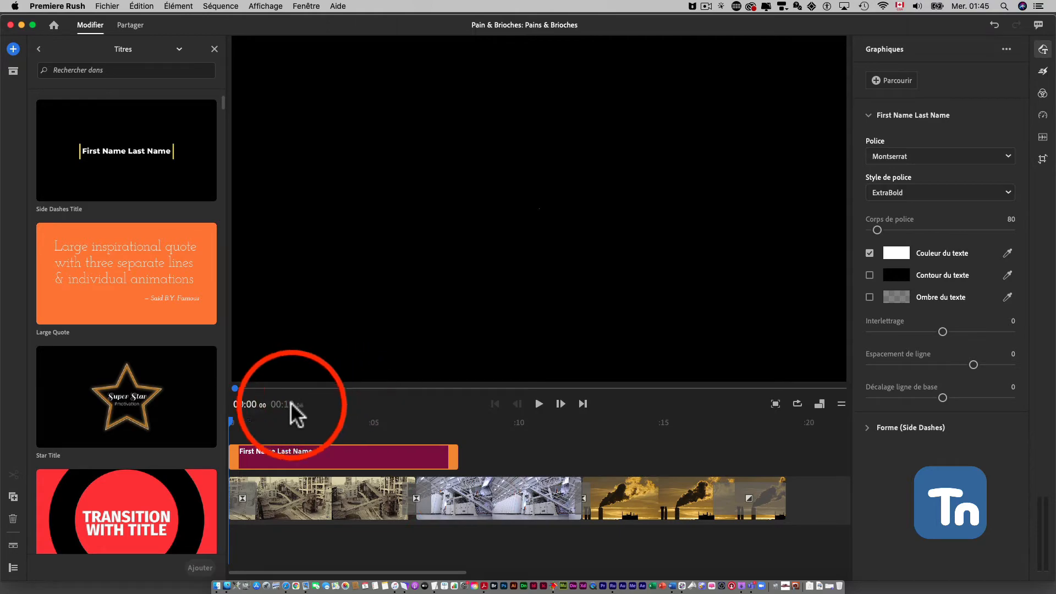
drag(230, 421, 356, 423)
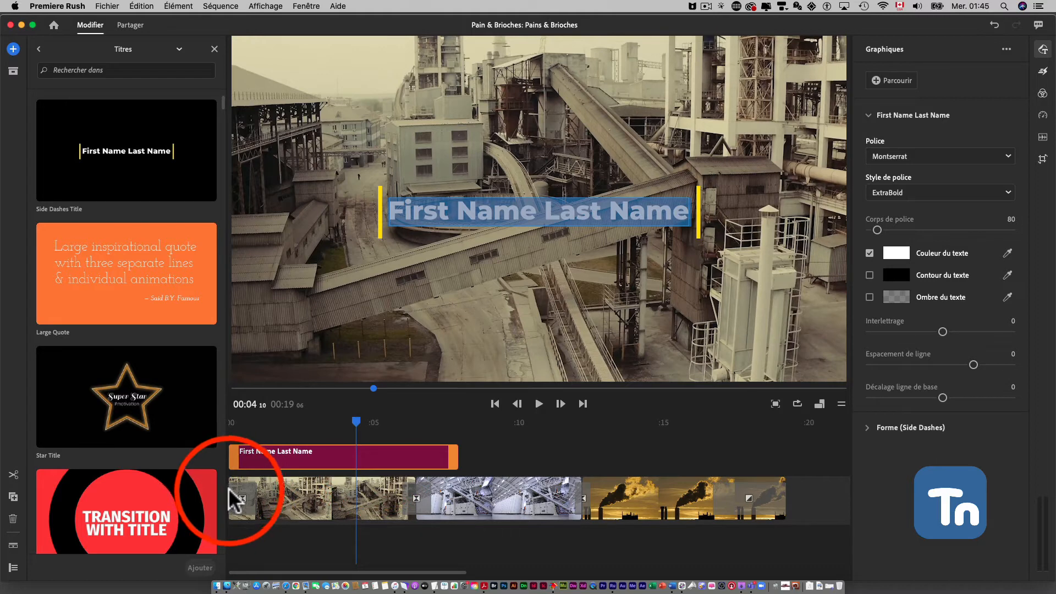
drag(289, 463, 237, 487)
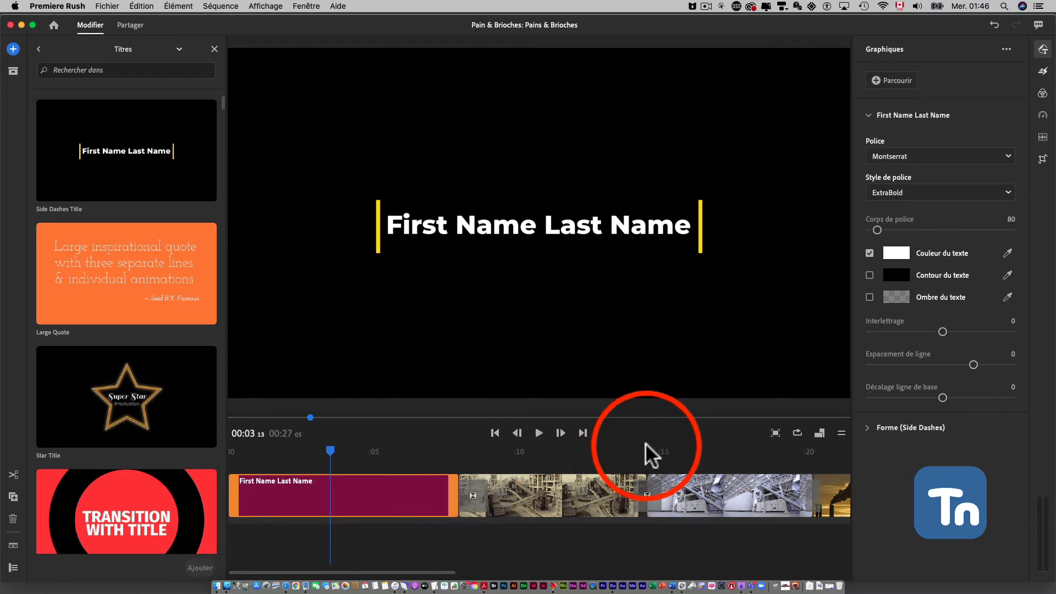
Add the Two Color Title Transition graphic at the cut between the first and second video clips, around 00:14
drag(328, 450, 647, 459)
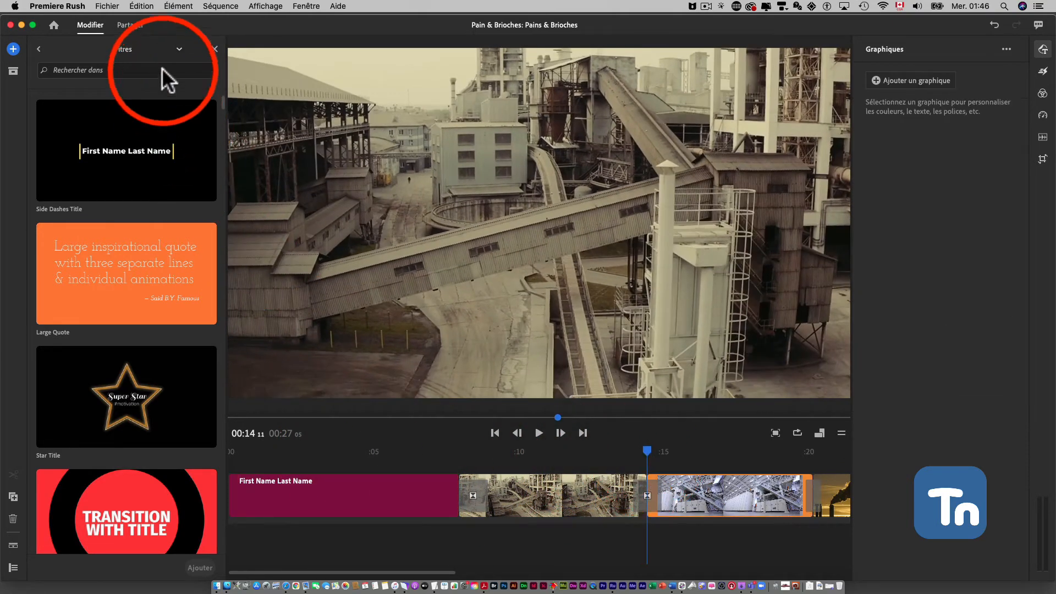
click(180, 48)
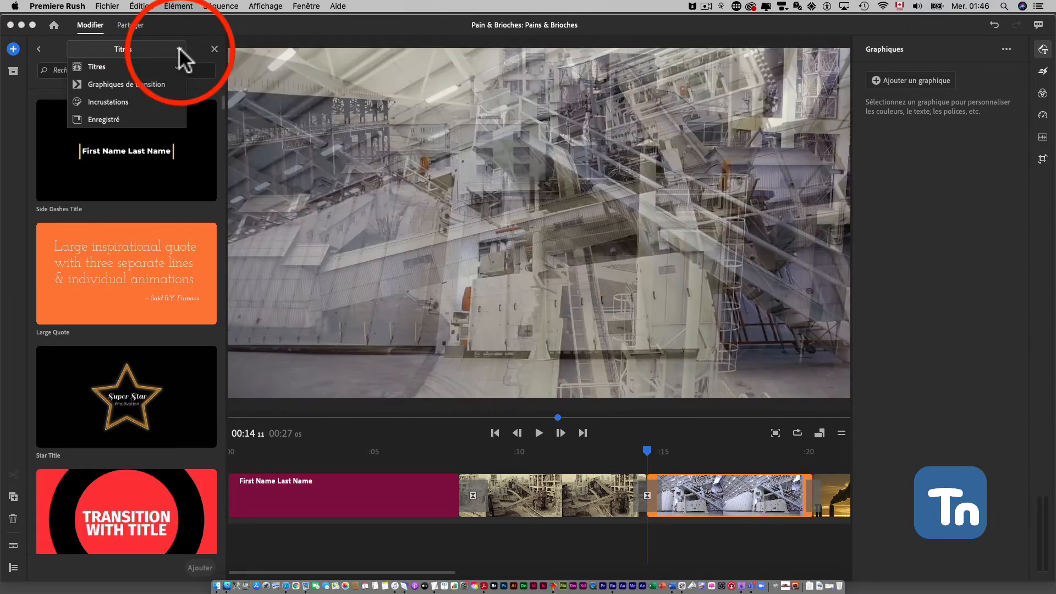
click(145, 83)
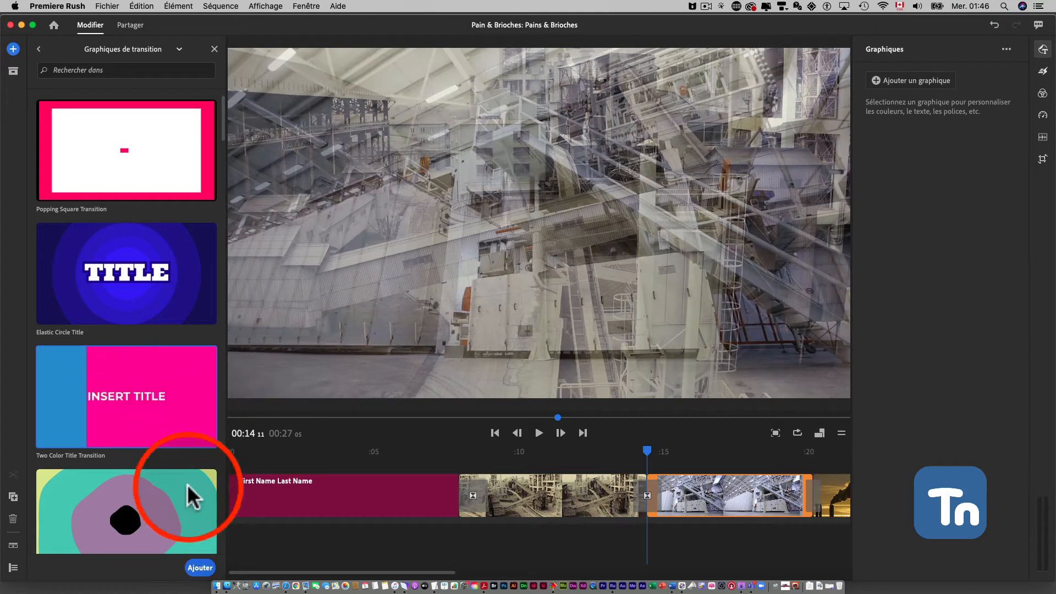
click(199, 567)
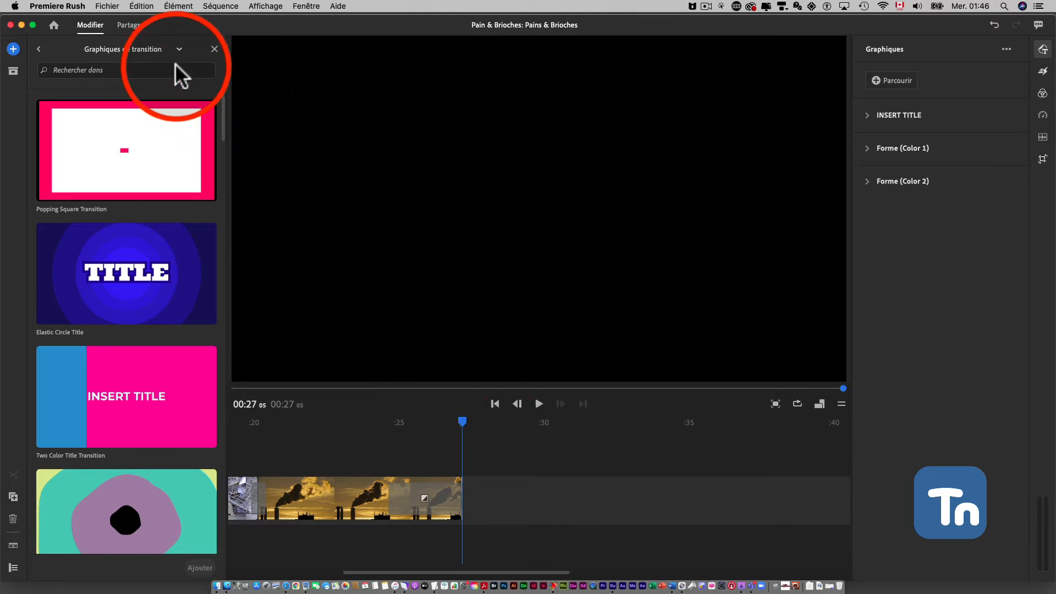
Add the camera-viewfinder overlay from Incrustations at the start of the smokestack clip and trim it to that clip's end
click(160, 51)
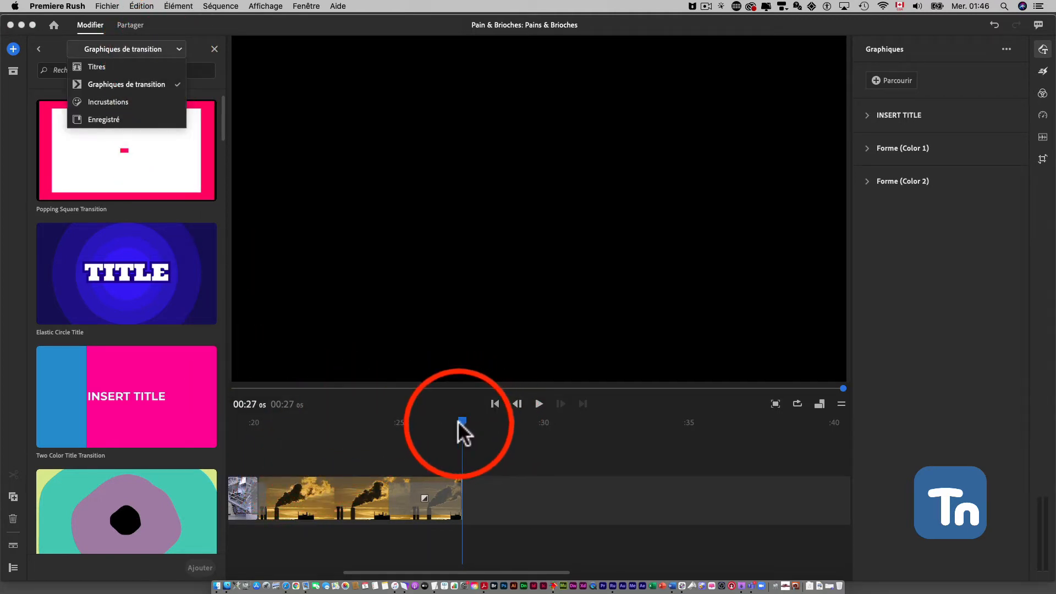
drag(462, 421, 361, 428)
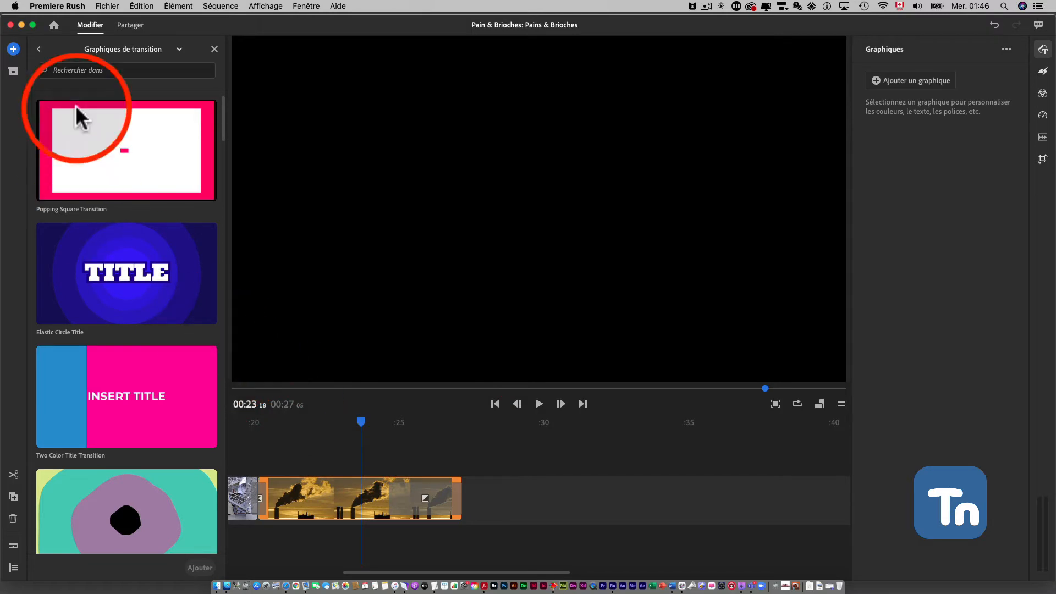
click(160, 49)
click(134, 101)
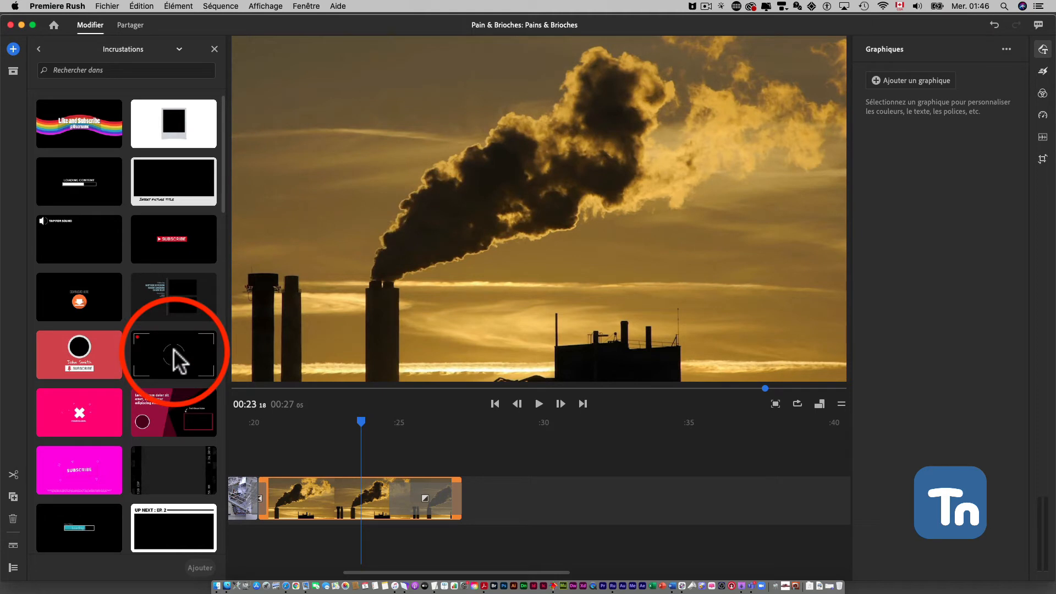
drag(356, 419, 258, 430)
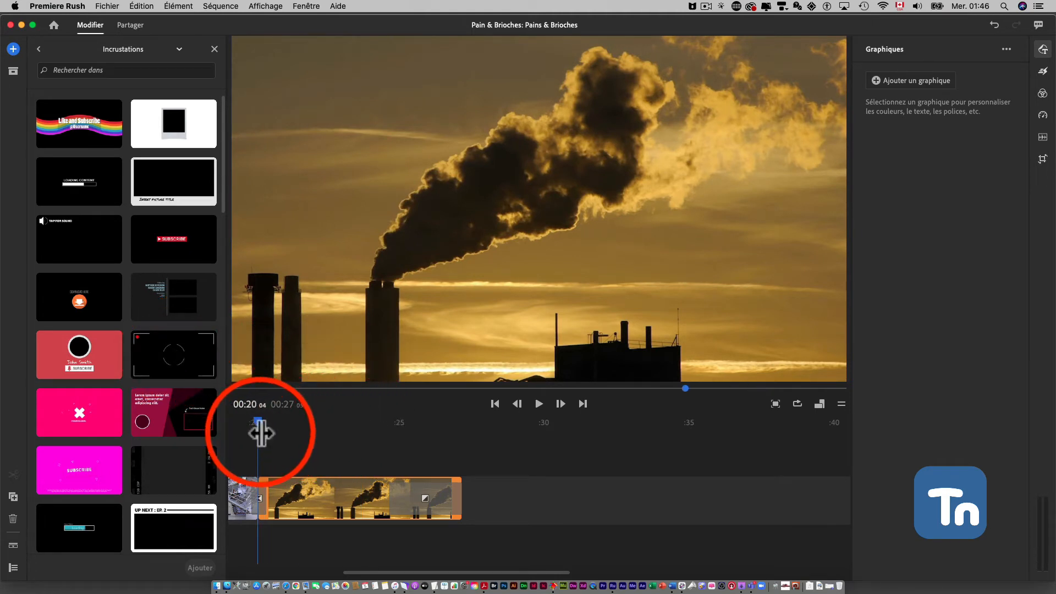
click(182, 365)
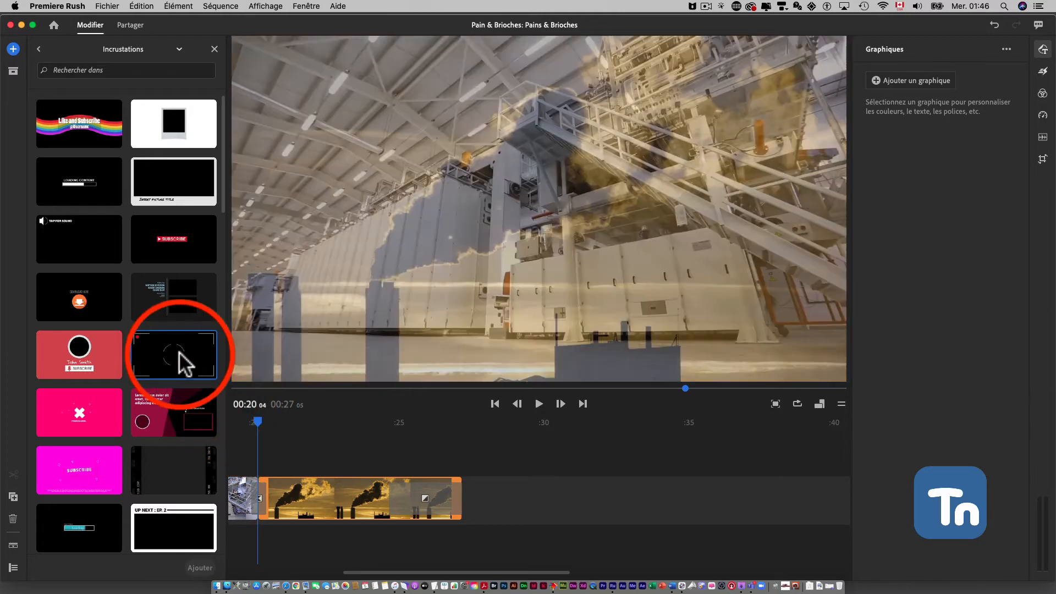
click(199, 567)
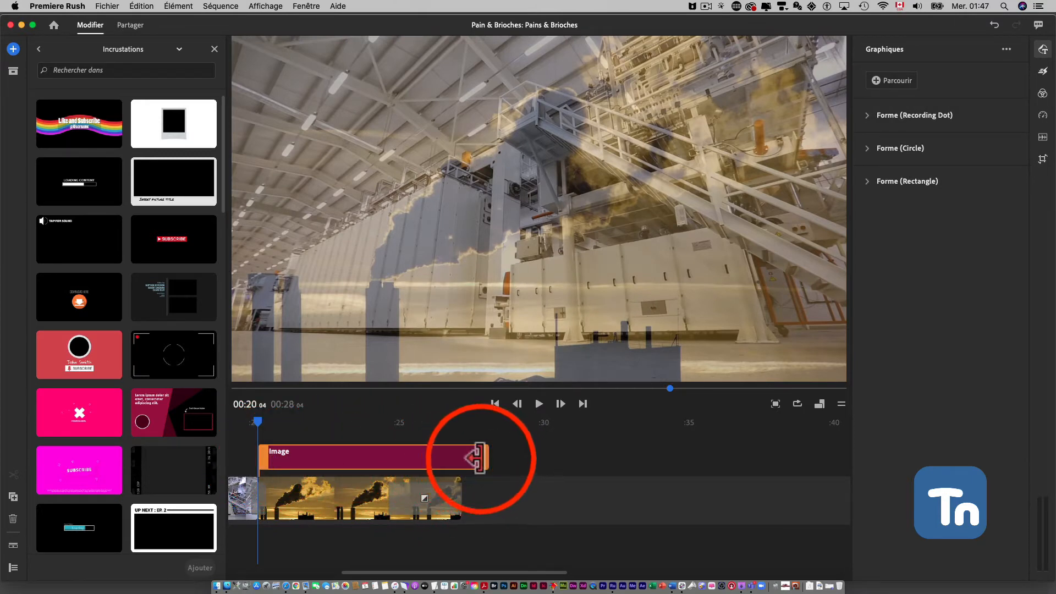
drag(479, 458, 450, 458)
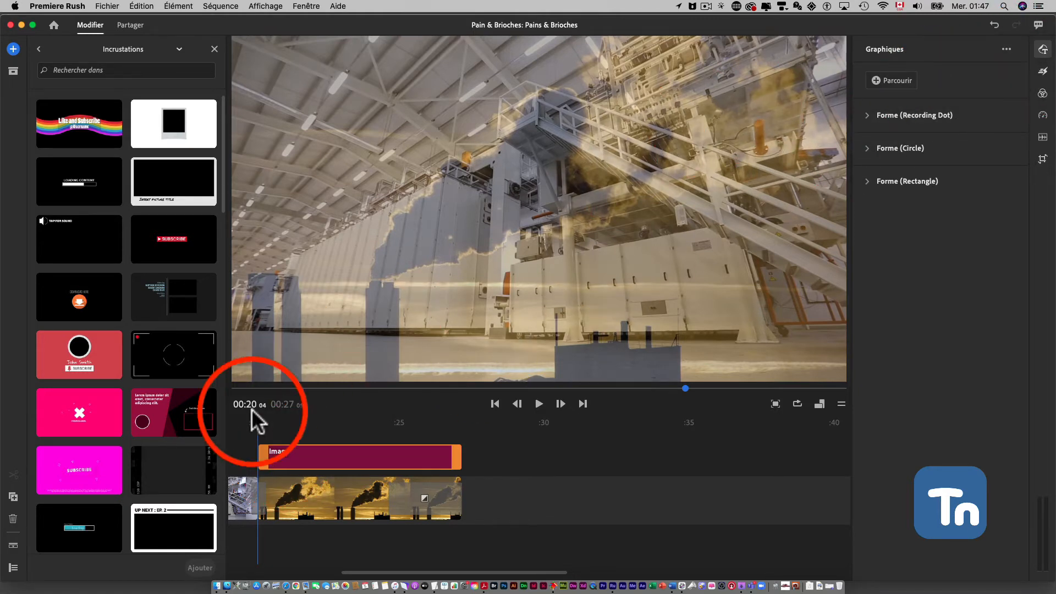
Apply a Fondu transition to the start of the viewfinder overlay clip and play back the result
click(1042, 74)
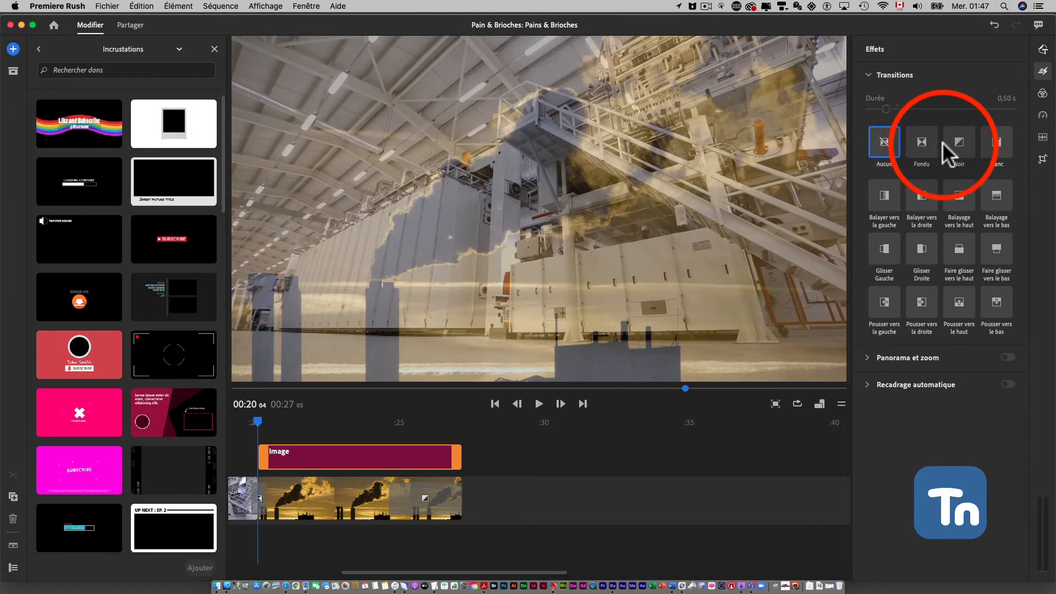
mouse_move(921, 141)
mouse_down()
mouse_move(435, 379)
mouse_move(257, 440)
mouse_move(264, 460)
mouse_up()
key(space)
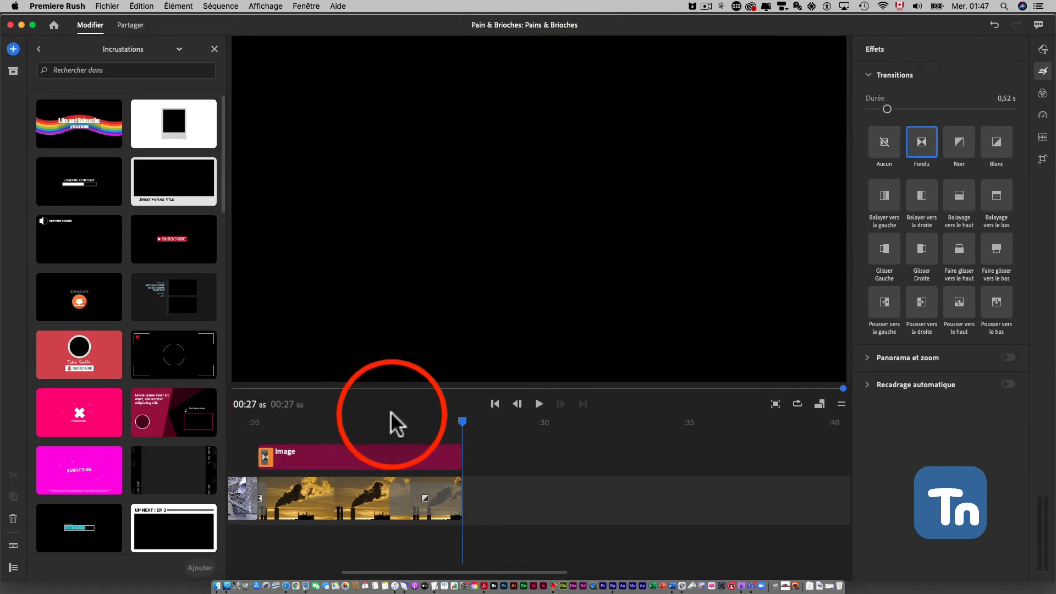
drag(460, 421, 269, 431)
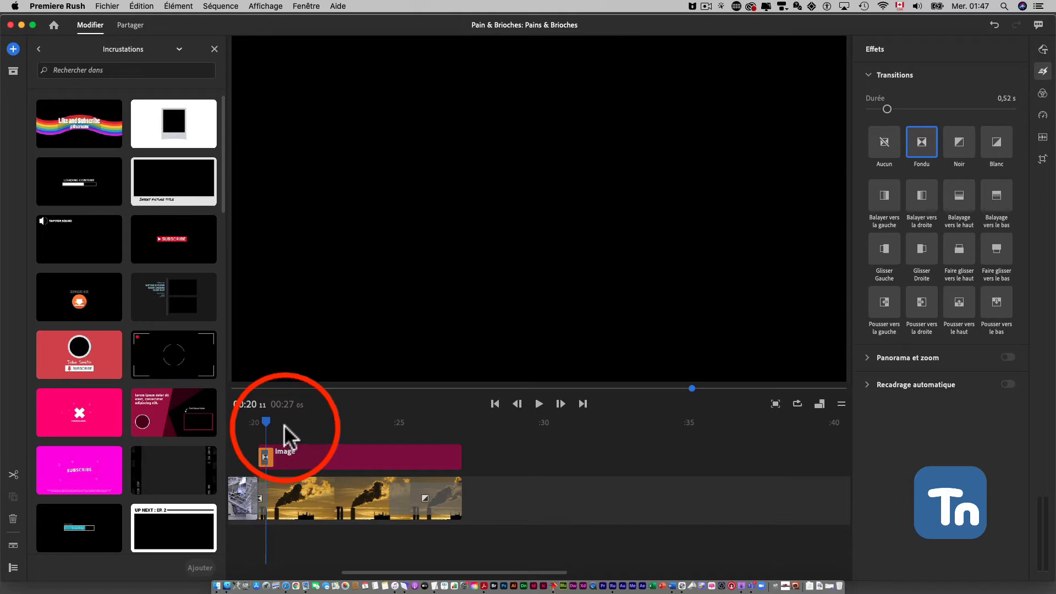
key(space)
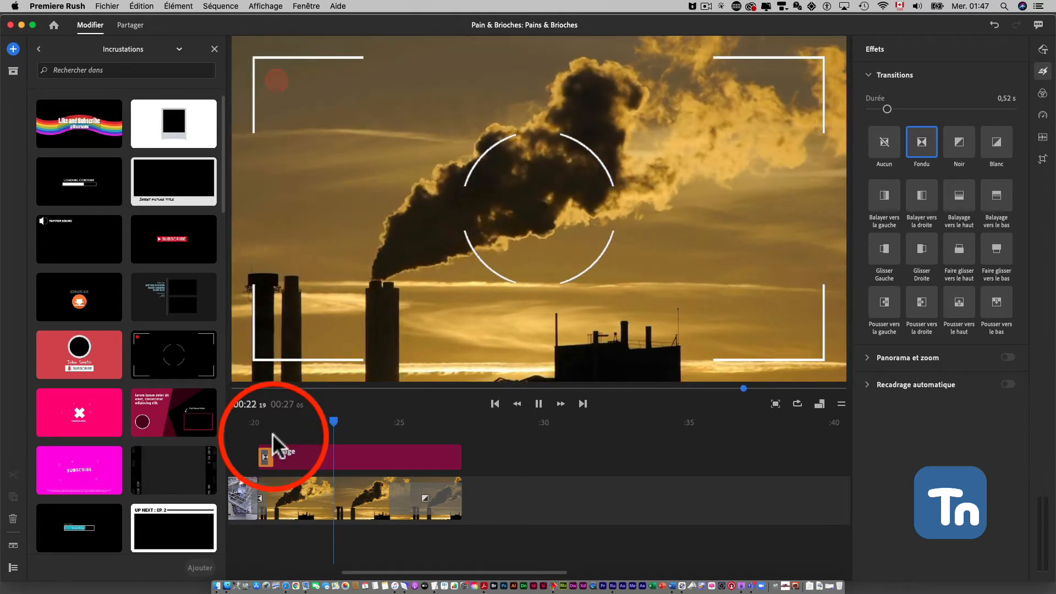
key(space)
Move the First Name Last Name title from the main track to above the first video clip, and select the INSERT TITLE graphic
scroll(270, 446, left, 10)
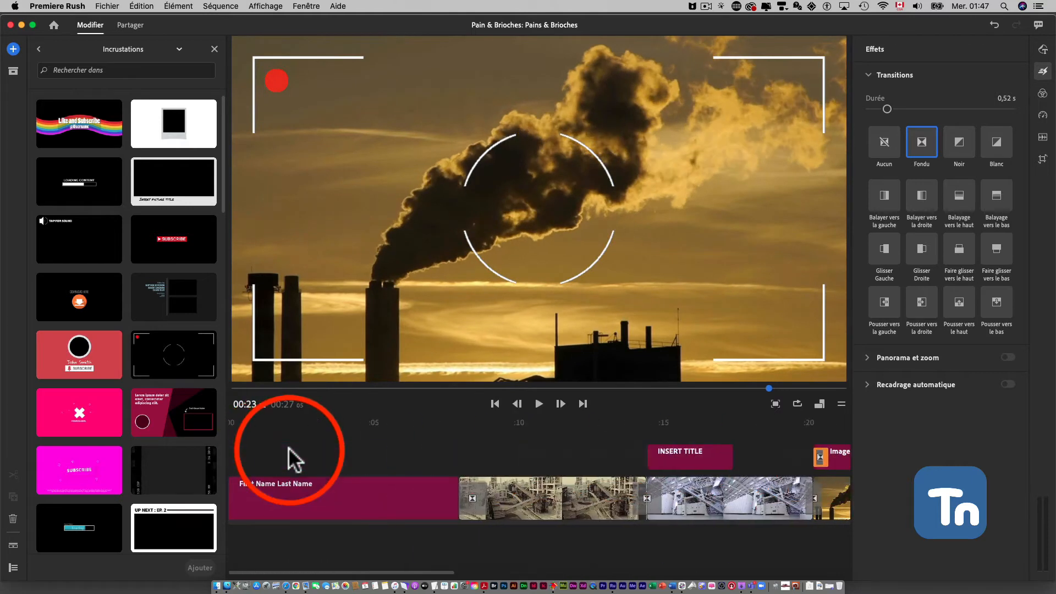
click(290, 503)
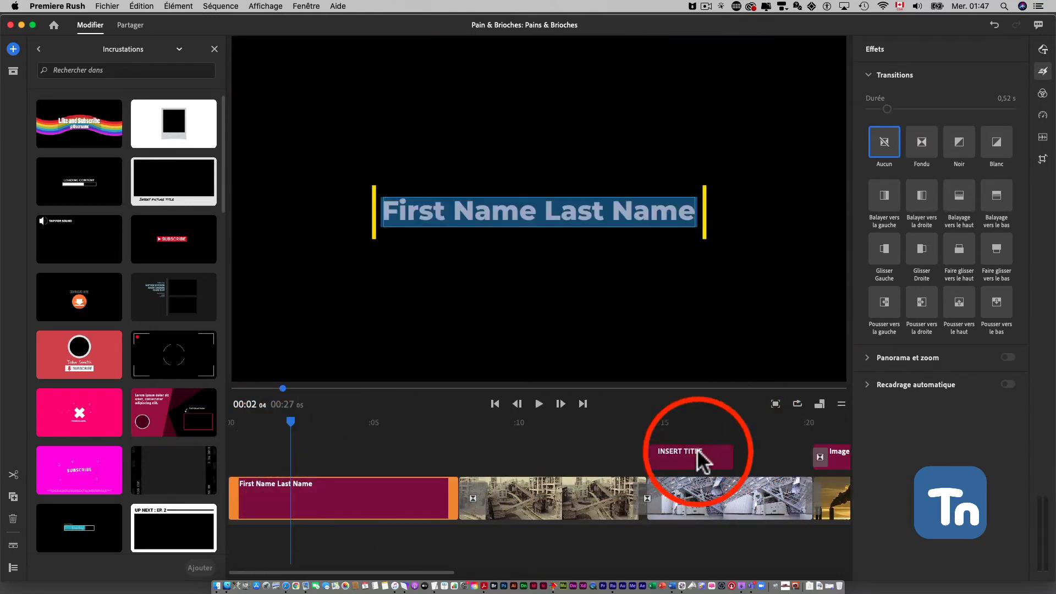
drag(375, 503, 410, 461)
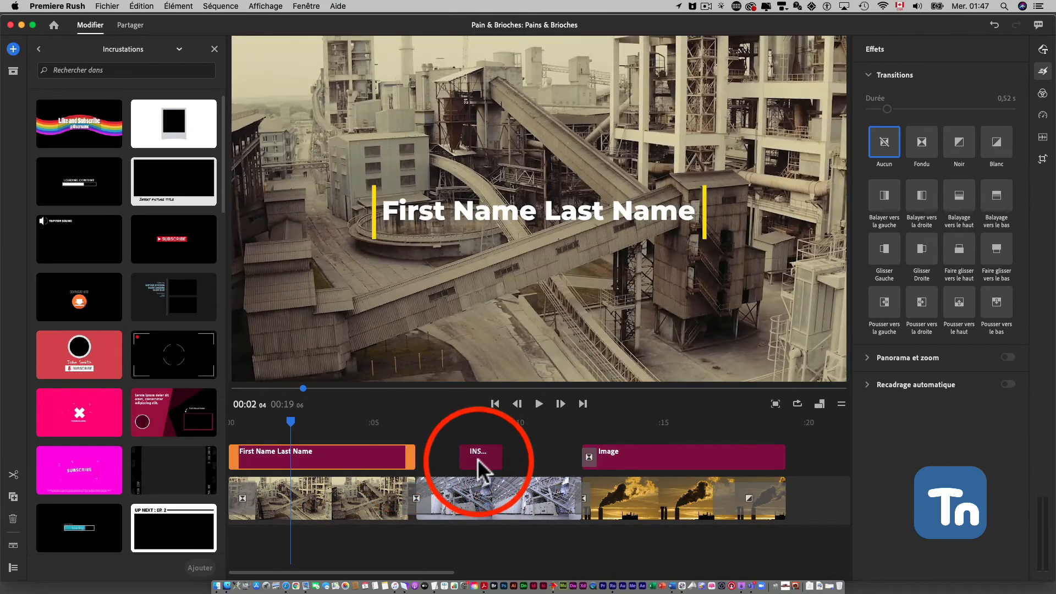
click(477, 463)
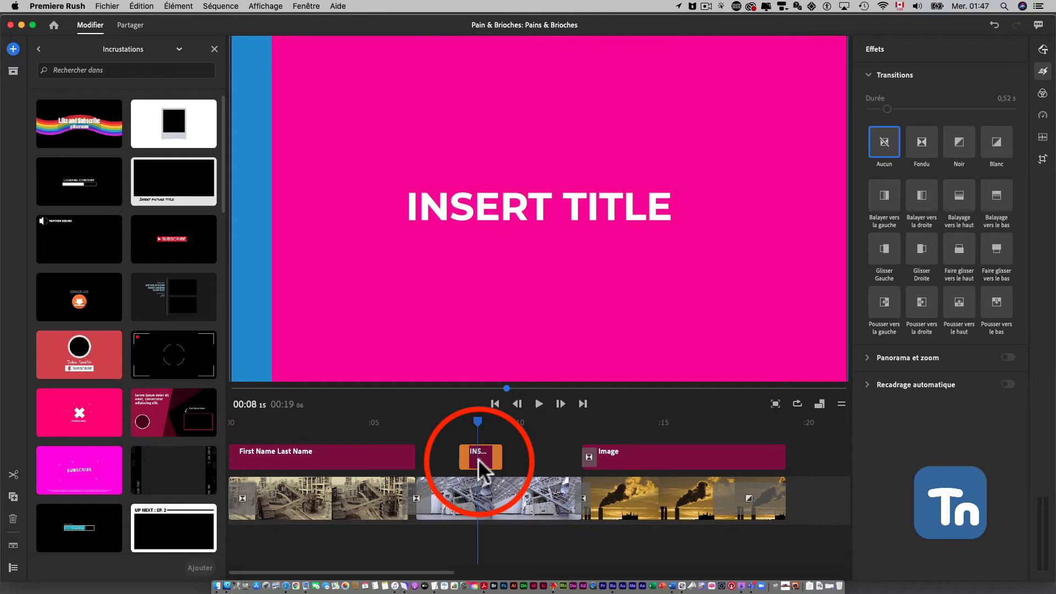
Delete the INSERT TITLE graphic and play the sequence from its start to review the First Name Last Name title over the first clip
key(Delete)
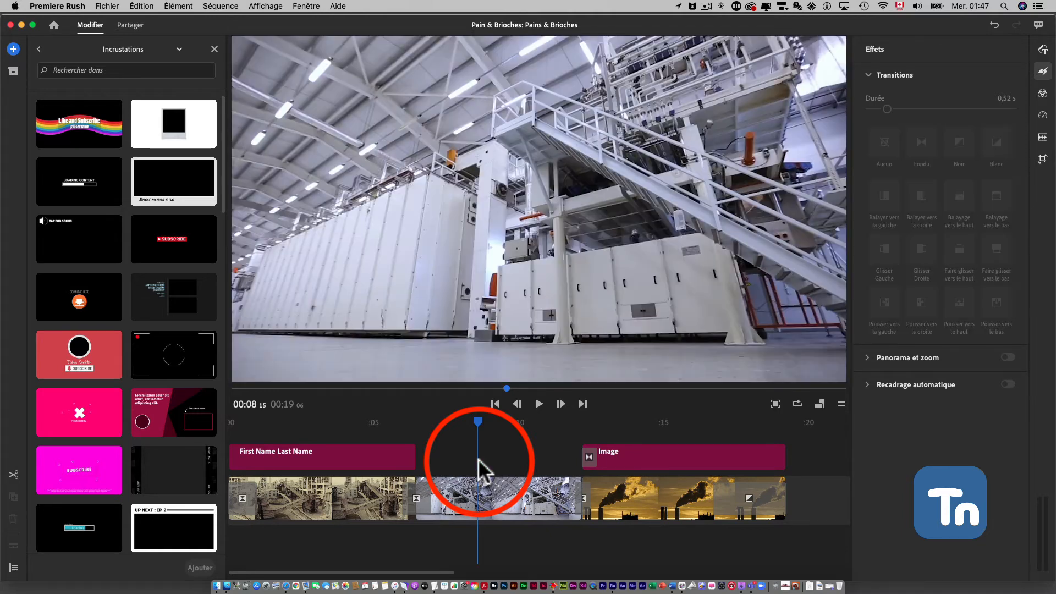
click(348, 467)
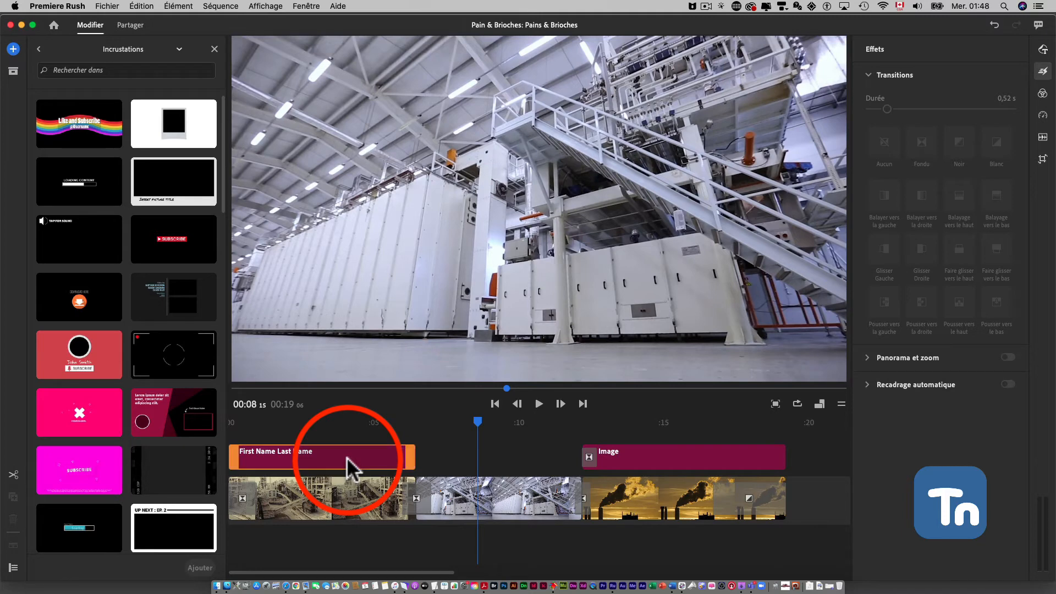
click(346, 422)
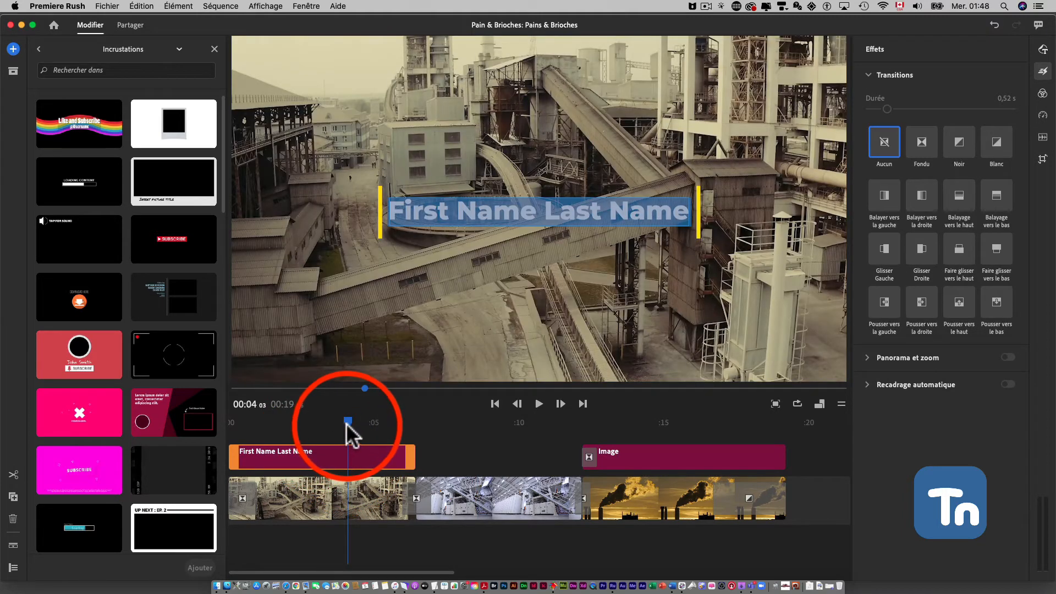
drag(344, 421, 293, 424)
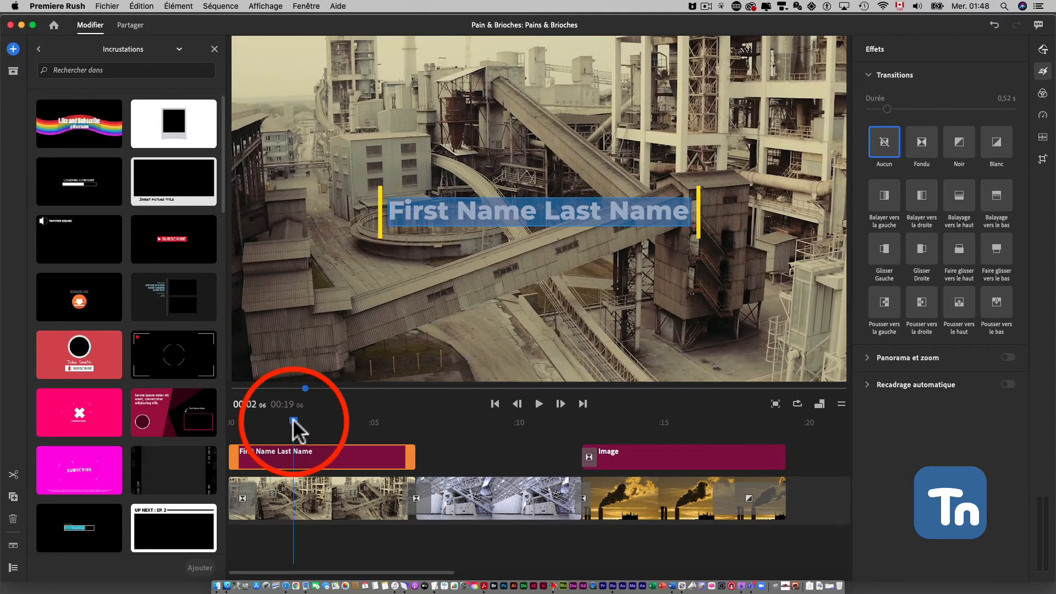
drag(293, 424, 219, 429)
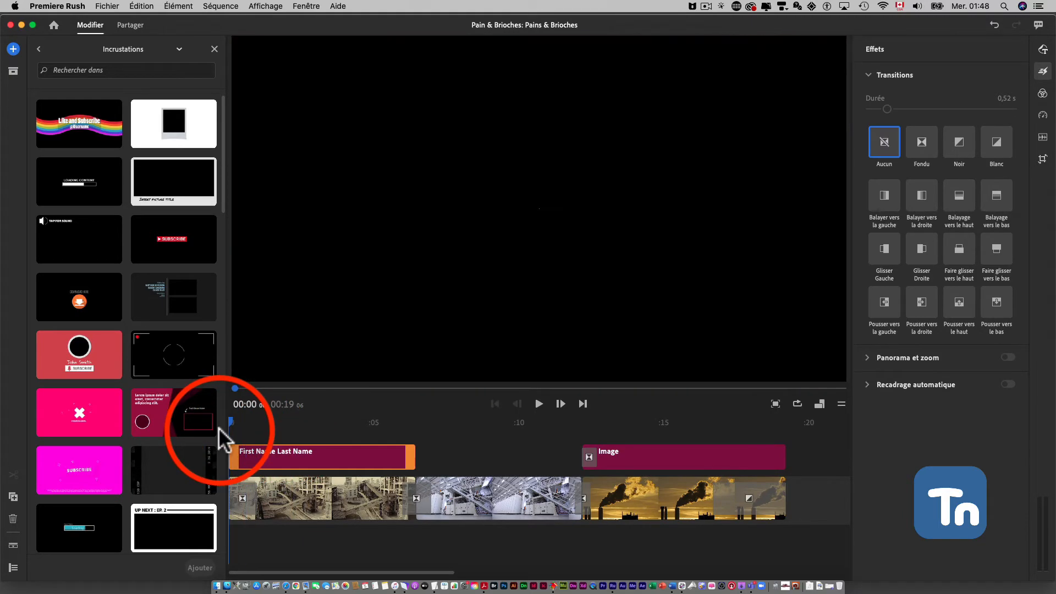
key(space)
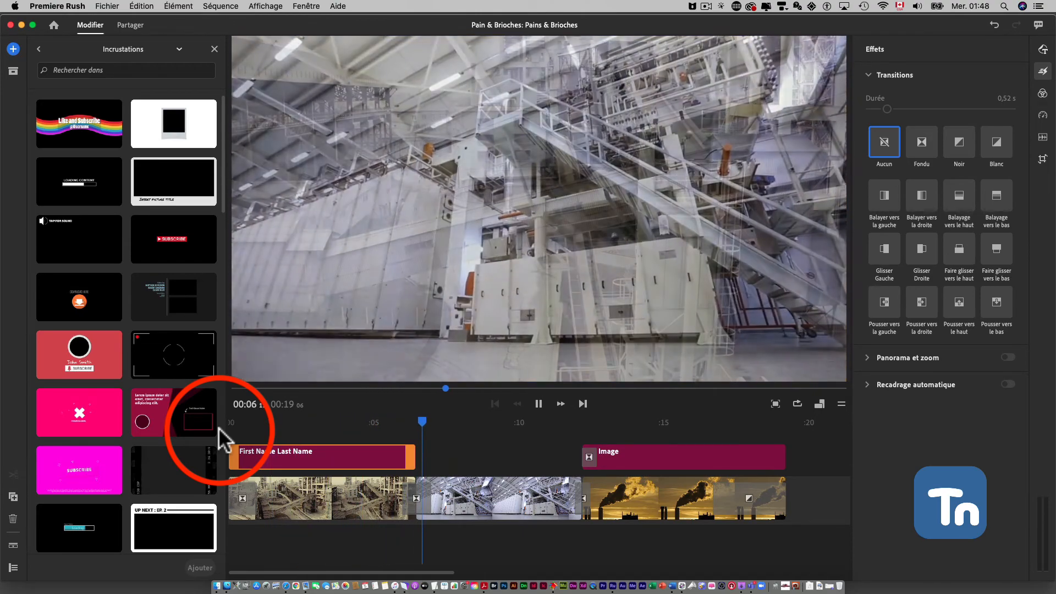
key(space)
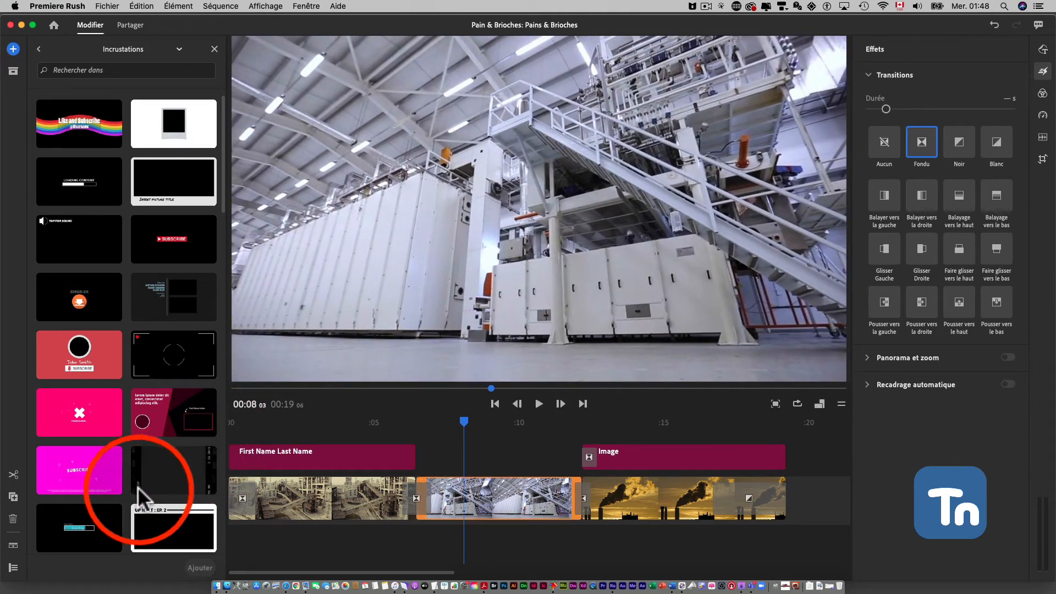
Replace the placeholder text of the First Name Last Name title over the first clip with USINE
click(335, 449)
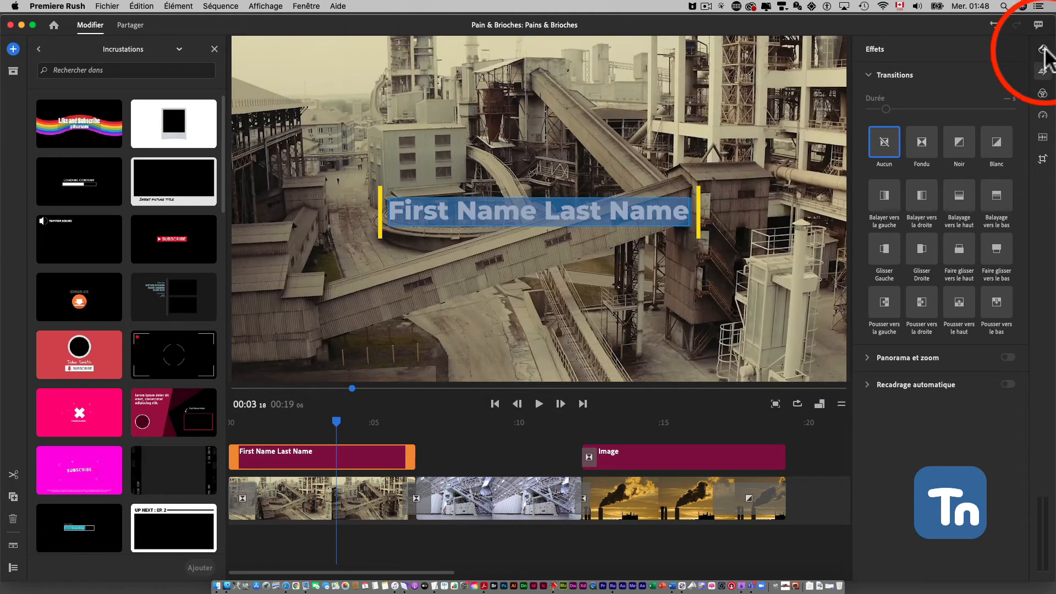
click(1043, 49)
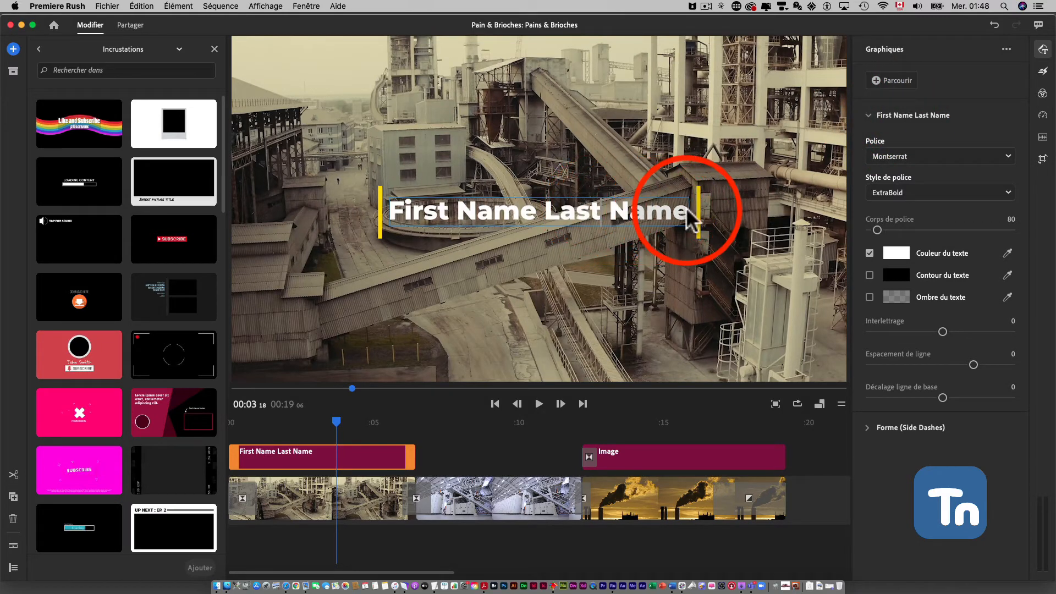
drag(688, 212, 388, 207)
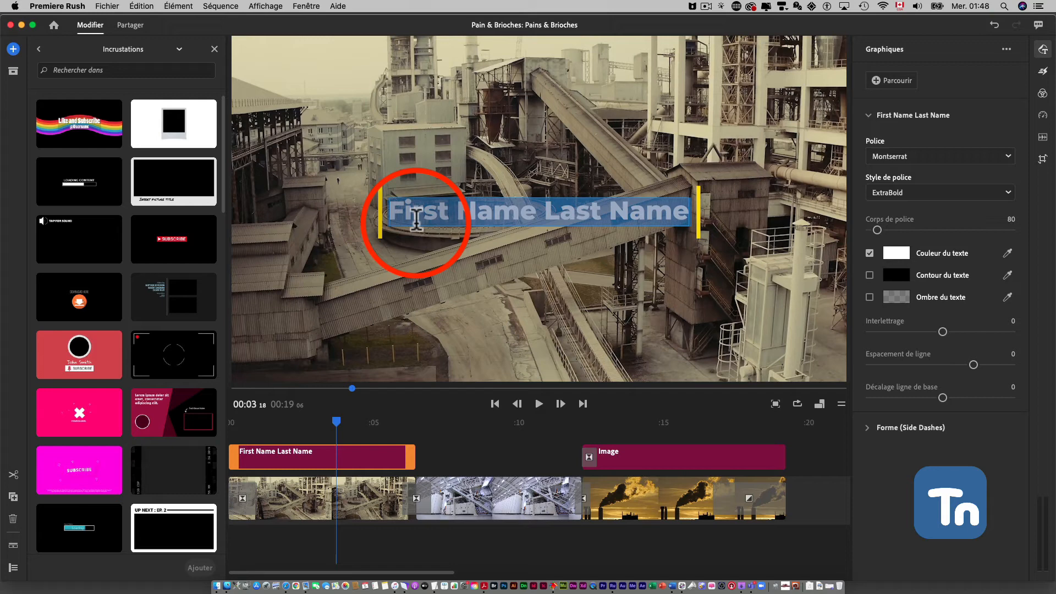
text(USINE)
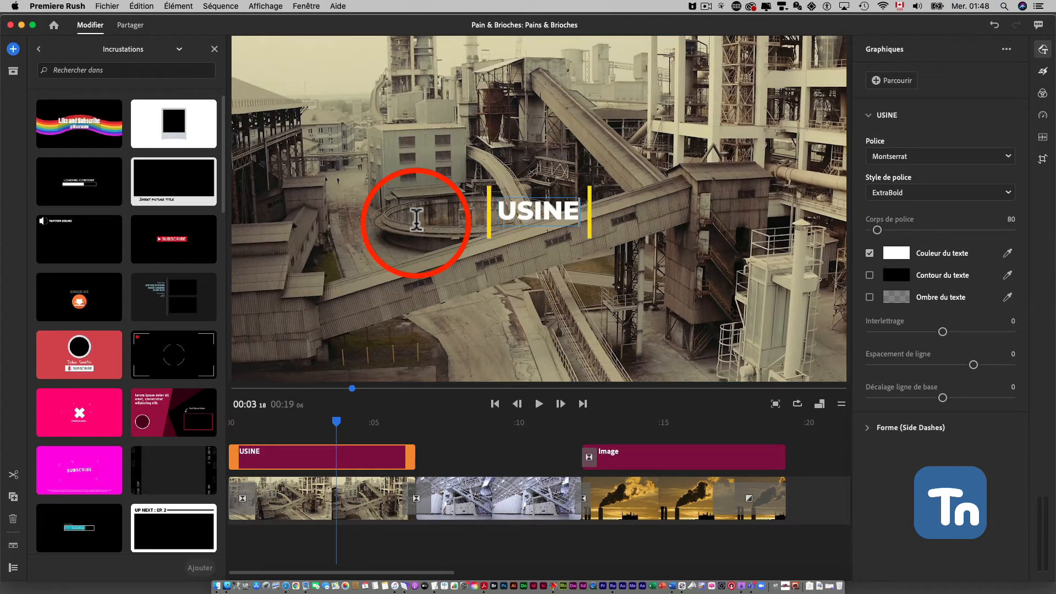